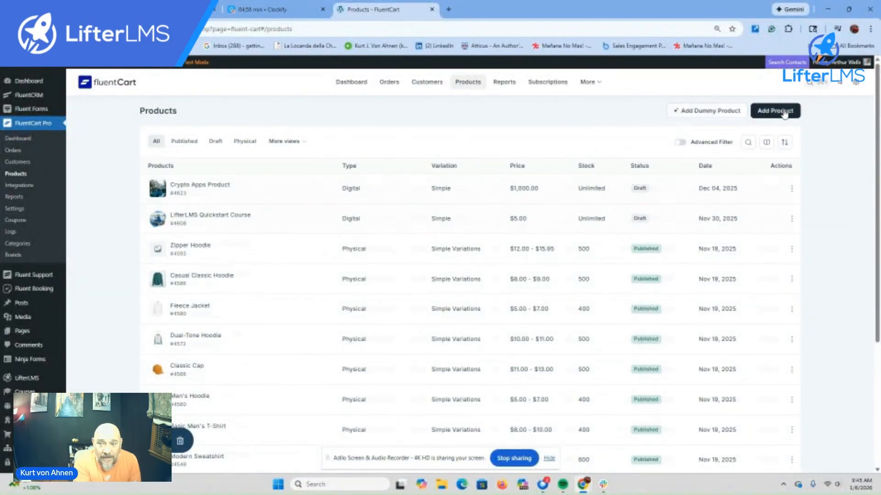
Step: Create a digital product titled 'Course Bundle with Book' marked as a bundle
{"action": "left_click", "coordinate": [785, 113]}
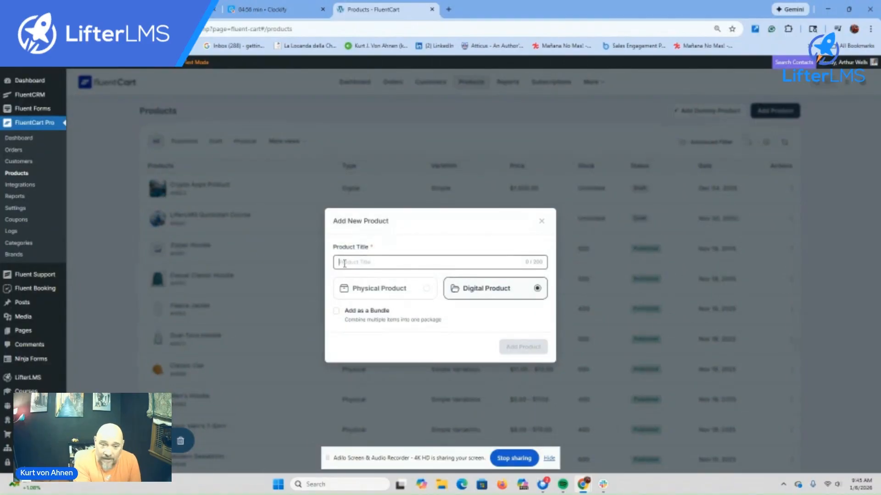
{"action": "type", "text": "Course Bundle with Book"}
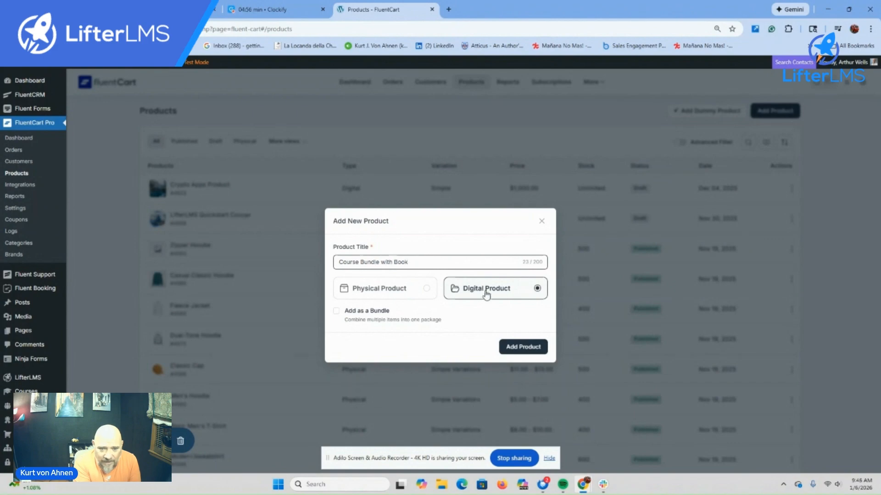
{"action": "left_click", "coordinate": [336, 311]}
{"action": "left_click", "coordinate": [519, 349]}
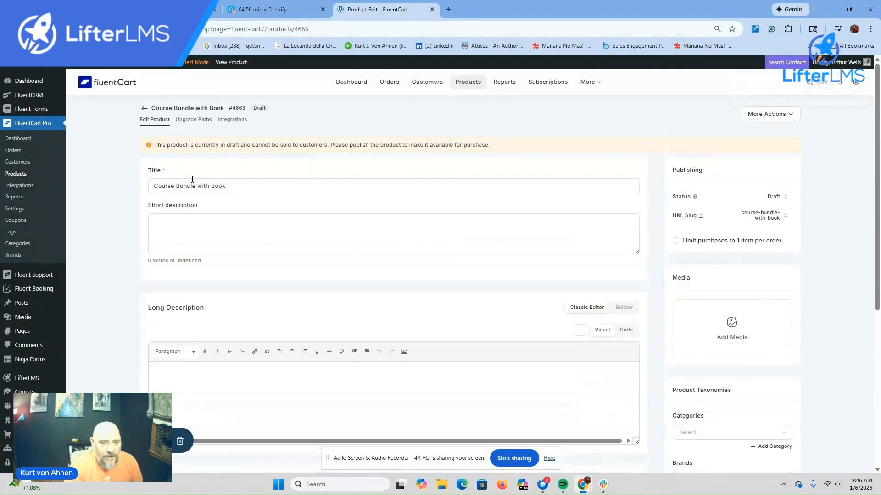
Step: Write a short description listing course, coaching, a coffee mug and a shirt, plus 'Lorem Ipsum' long description
{"action": "left_click", "coordinate": [172, 221]}
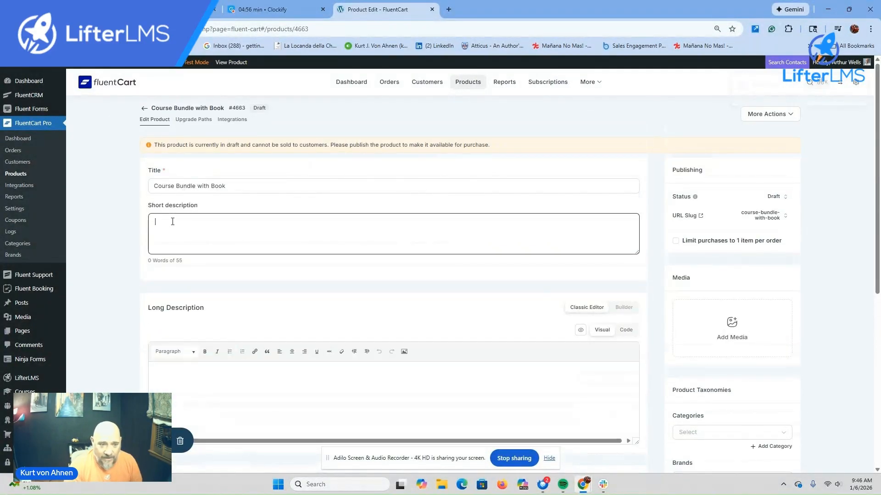
{"action": "type", "text": "This course bundle inclused a"}
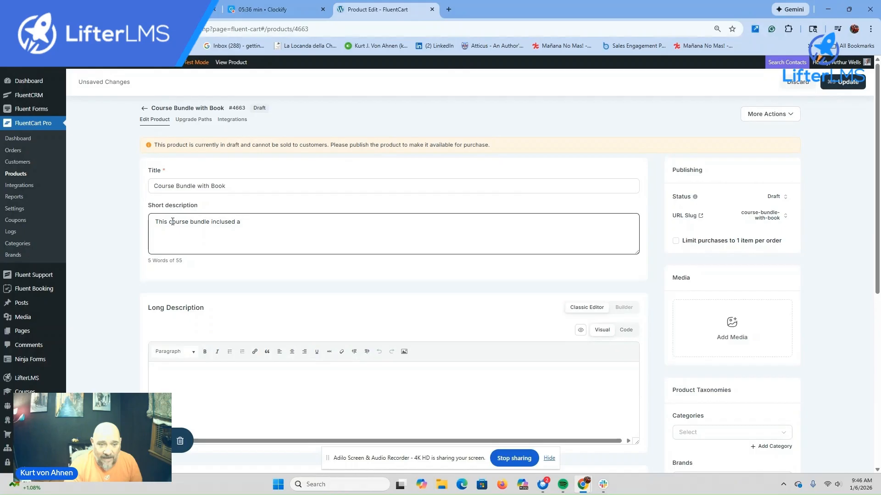
{"action": "type", "text": "course,"}
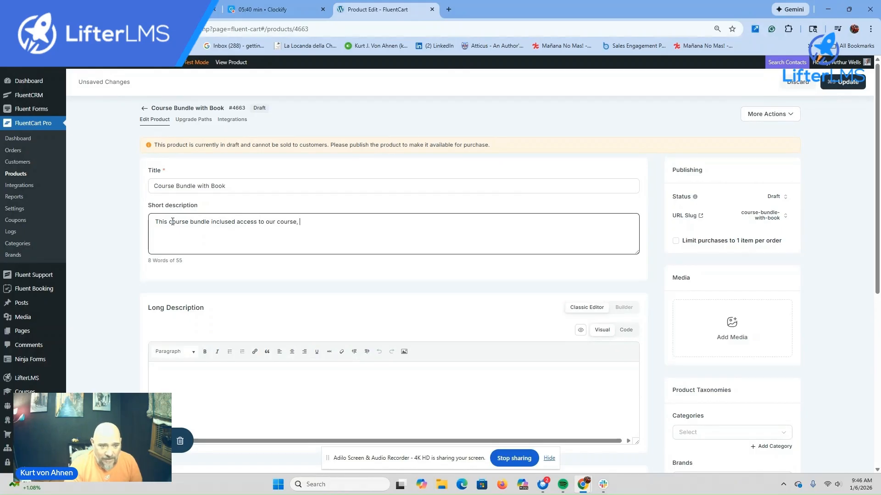
{"action": "type", "text": " coaching, a coffee mug and a shirt."}
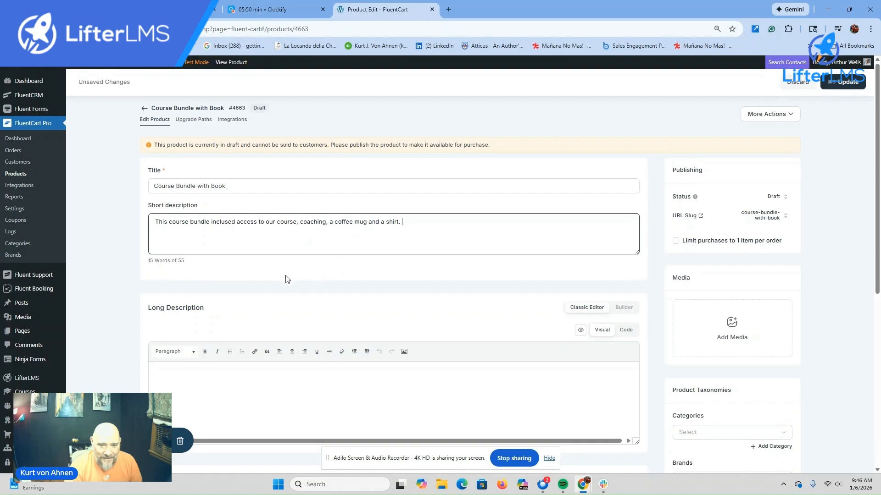
{"action": "left_click", "coordinate": [179, 379]}
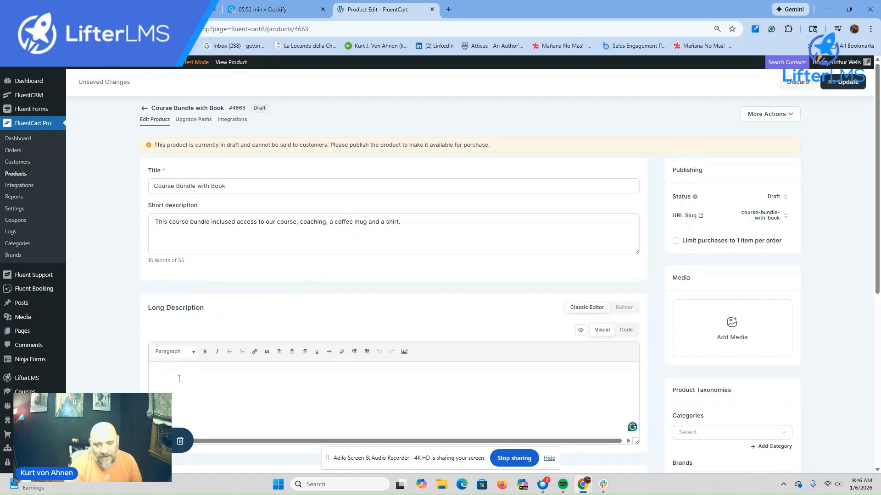
{"action": "type", "text": "Lorem Ipsum"}
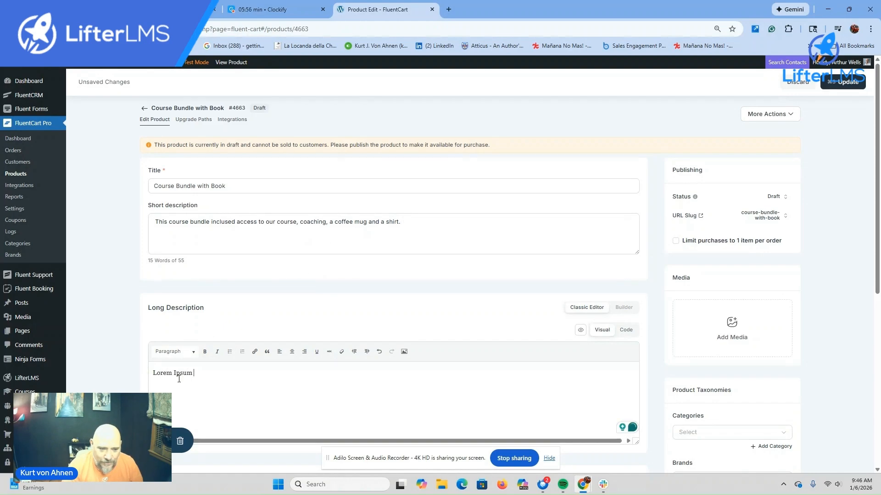
{"action": "type", "text": " Giant Paragraph"}
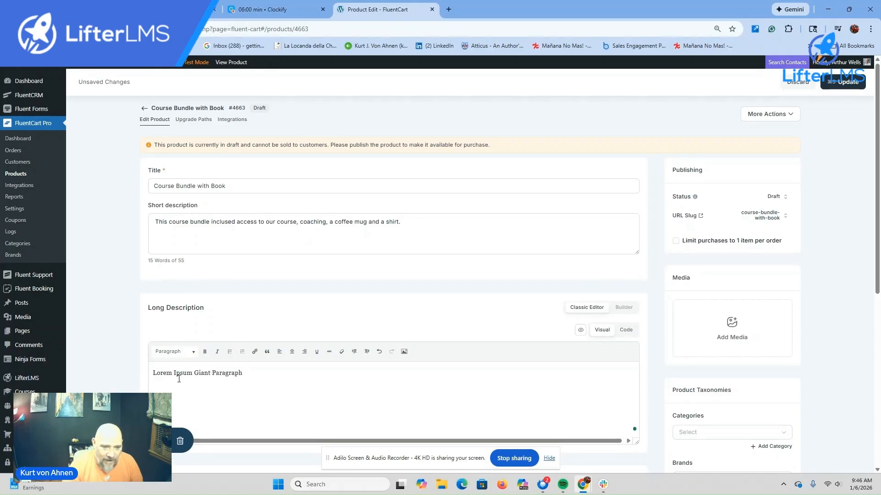
Step: Keep the One Time payment term and set Price 1000.00 with Compare at price 5000.00
{"action": "scroll", "coordinate": [293, 376], "scroll_direction": "down", "scroll_amount": 4}
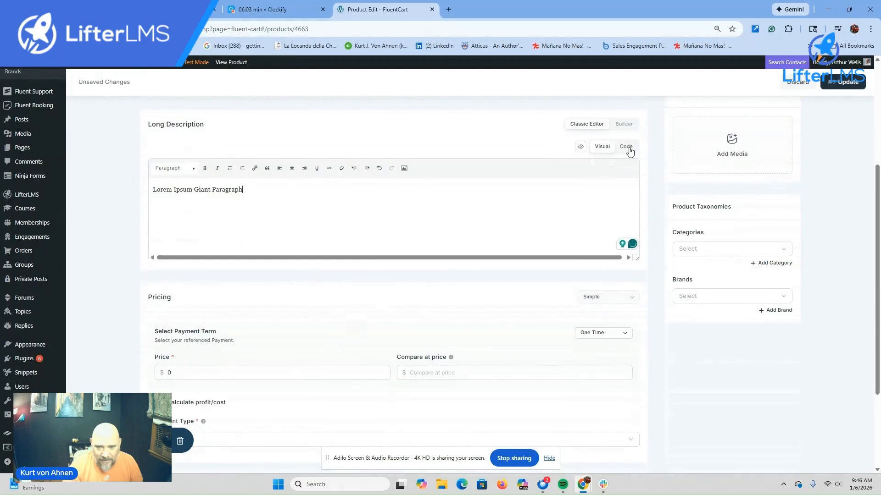
{"action": "scroll", "coordinate": [440, 243], "scroll_direction": "down", "scroll_amount": 2}
{"action": "scroll", "coordinate": [413, 254], "scroll_direction": "down", "scroll_amount": 2}
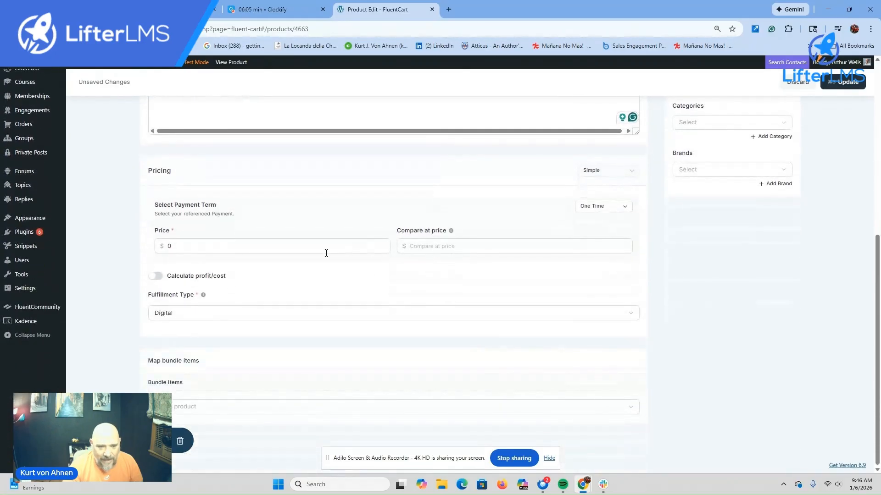
{"action": "left_click", "coordinate": [625, 209]}
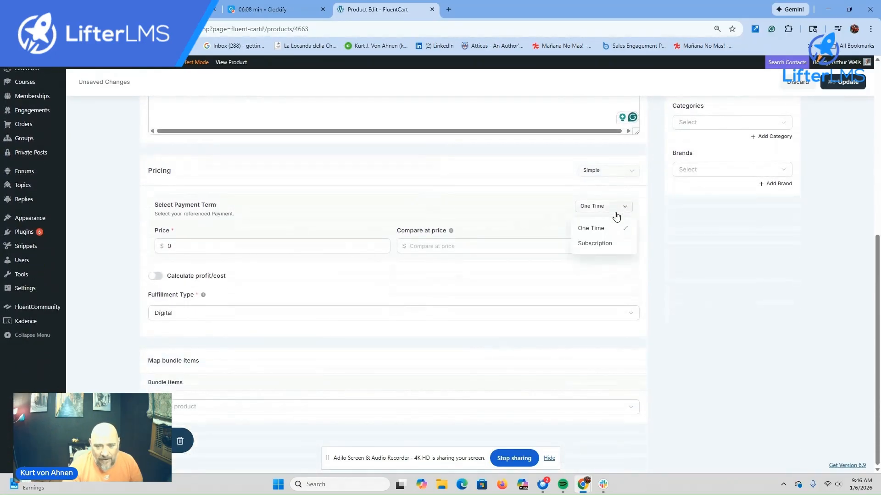
{"action": "left_click", "coordinate": [585, 231]}
{"action": "double_click", "coordinate": [164, 248]}
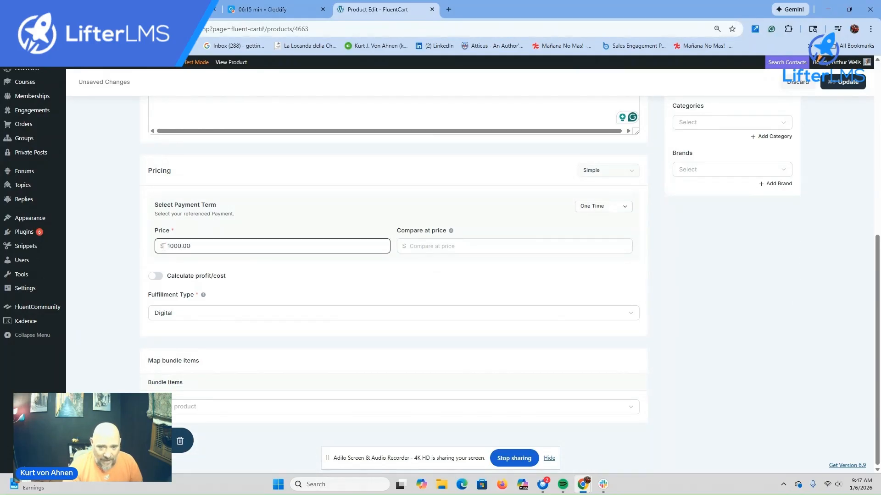
{"action": "left_click", "coordinate": [412, 247]}
{"action": "type", "text": "5000.00"}
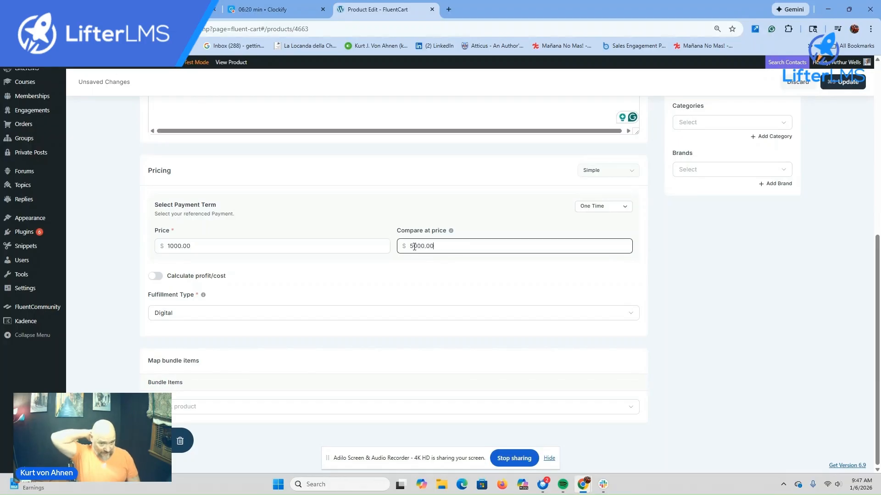
Step: Enable profit/cost calculation with a cost per item of 25
{"action": "left_click", "coordinate": [156, 276]}
{"action": "left_click_drag", "start_coordinate": [166, 310], "coordinate": [155, 310]}
{"action": "type", "text": "250"}
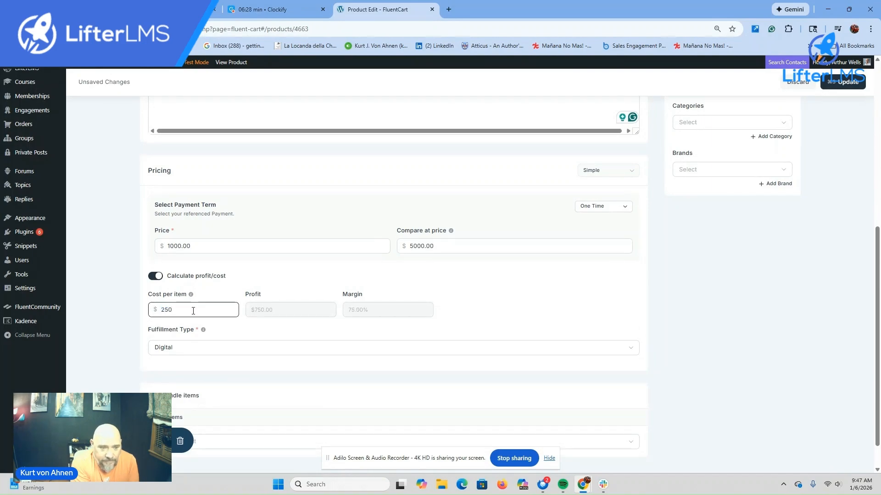
{"action": "left_click", "coordinate": [232, 329]}
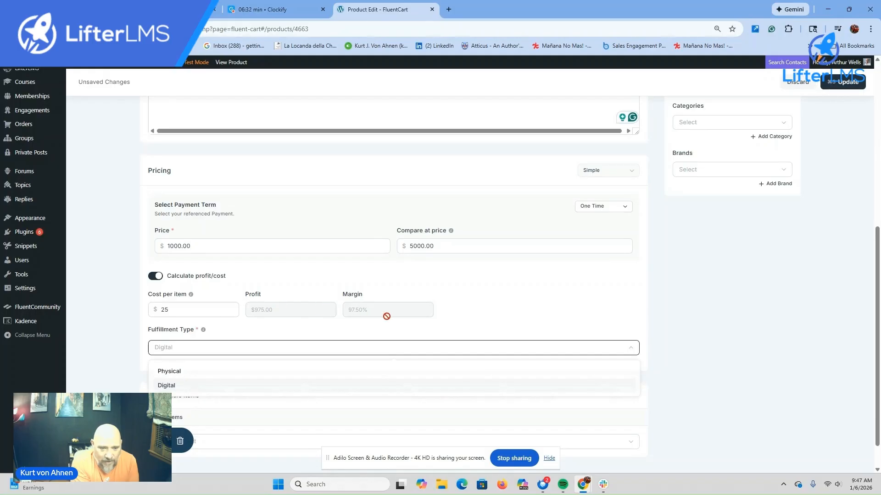
Step: Set fulfillment to Physical and add a USPS shipping class costing 5.99
{"action": "left_click", "coordinate": [168, 372]}
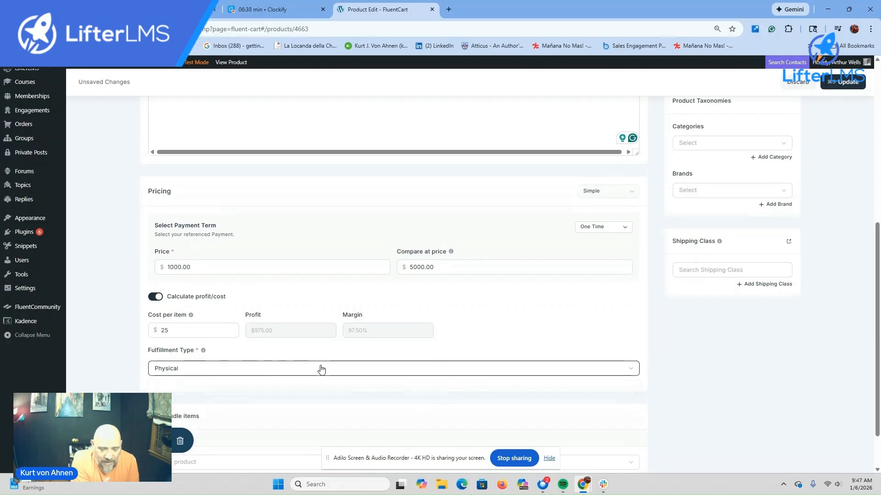
{"action": "left_click", "coordinate": [736, 273]}
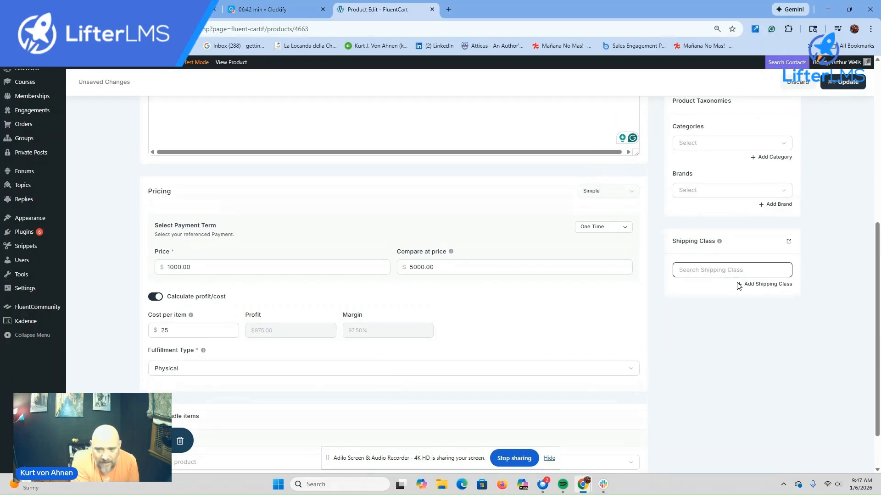
{"action": "left_click", "coordinate": [748, 285]}
{"action": "left_click", "coordinate": [642, 121]}
{"action": "type", "text": "USPS"}
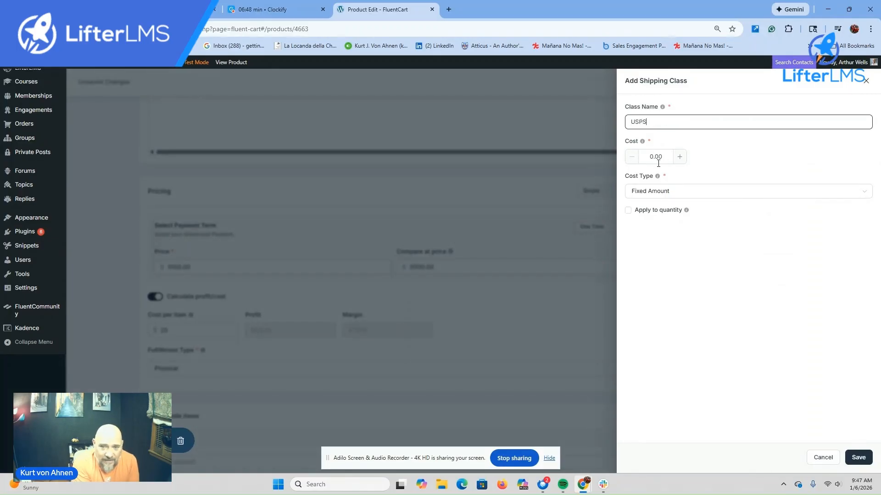
{"action": "left_click_drag", "start_coordinate": [665, 157], "coordinate": [643, 160]}
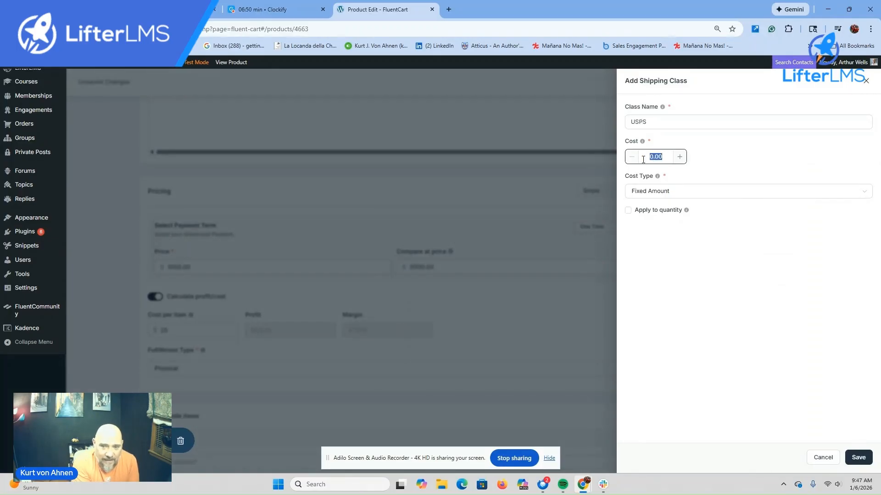
{"action": "type", "text": "5.99"}
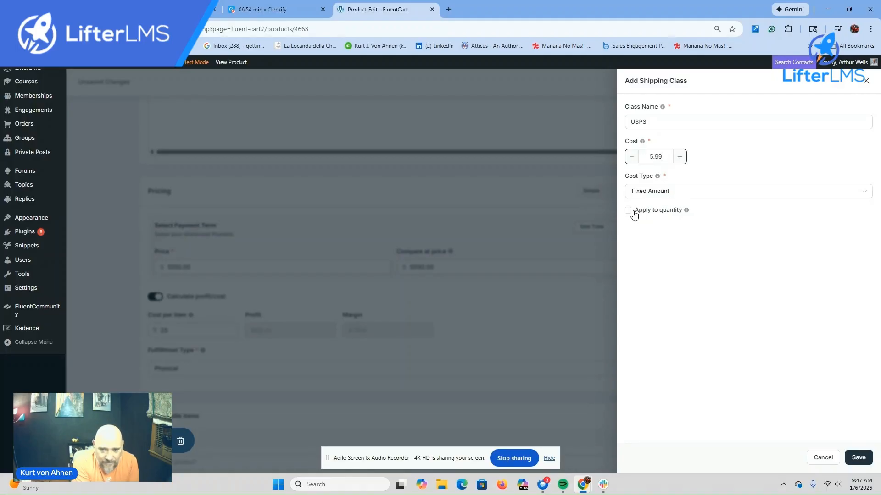
{"action": "left_click", "coordinate": [855, 460]}
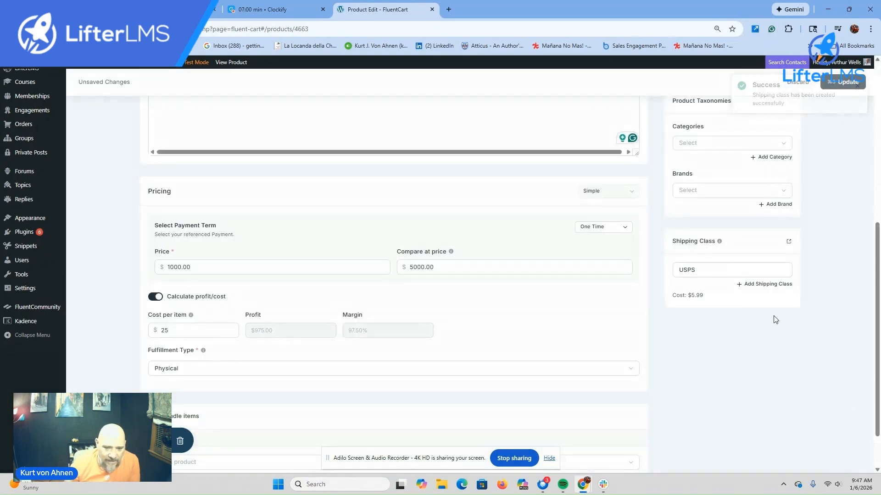
Step: Tick Basic Men's T-Shirt, LifterLMS Quickstart Course and Classic Cap as the bundled products
{"action": "scroll", "coordinate": [315, 363], "scroll_direction": "down", "scroll_amount": 1}
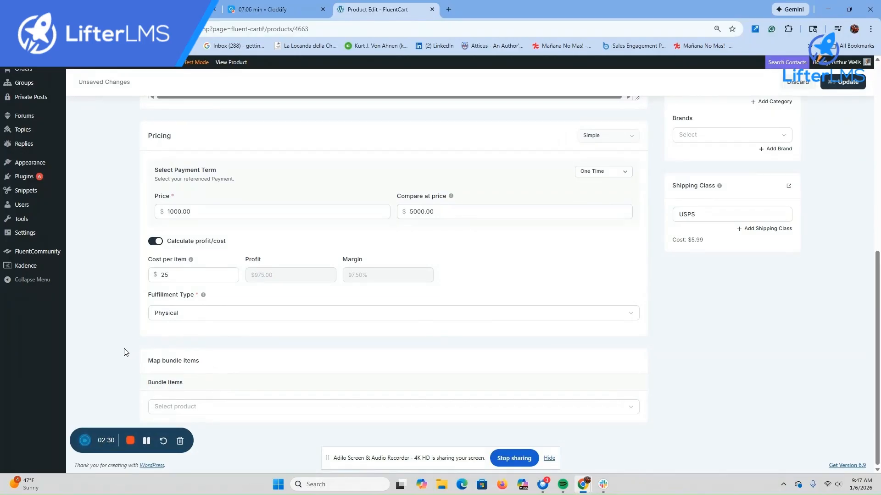
{"action": "left_click", "coordinate": [629, 409]}
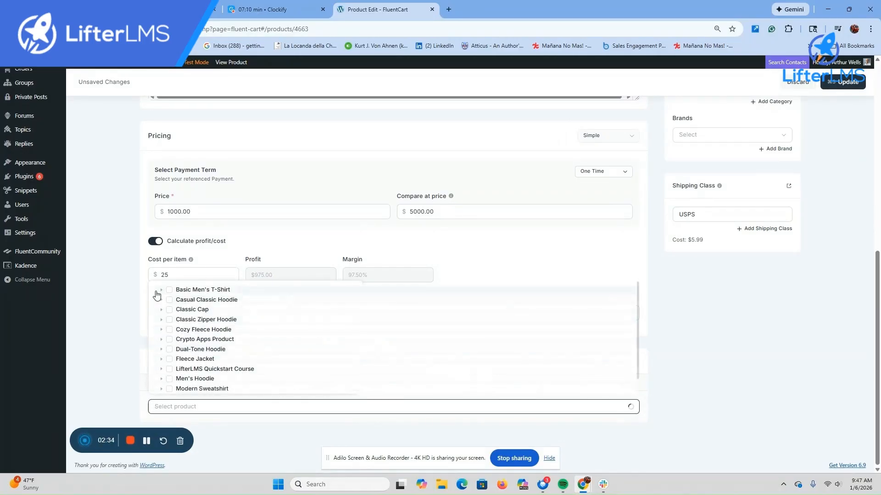
{"action": "left_click", "coordinate": [169, 290]}
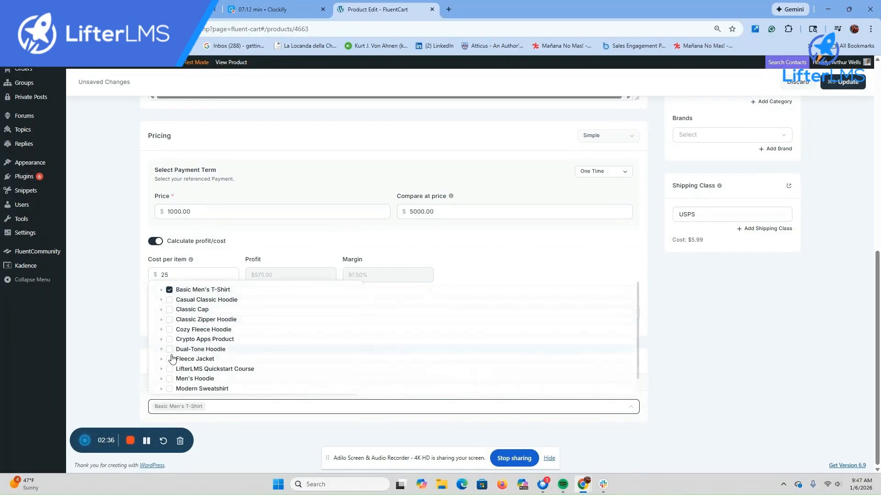
{"action": "scroll", "coordinate": [174, 361], "scroll_direction": "down", "scroll_amount": 1}
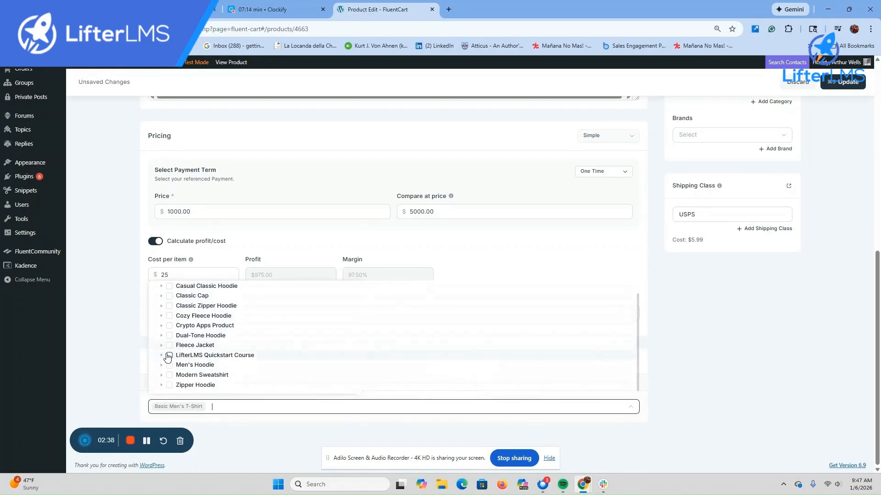
{"action": "left_click", "coordinate": [170, 356]}
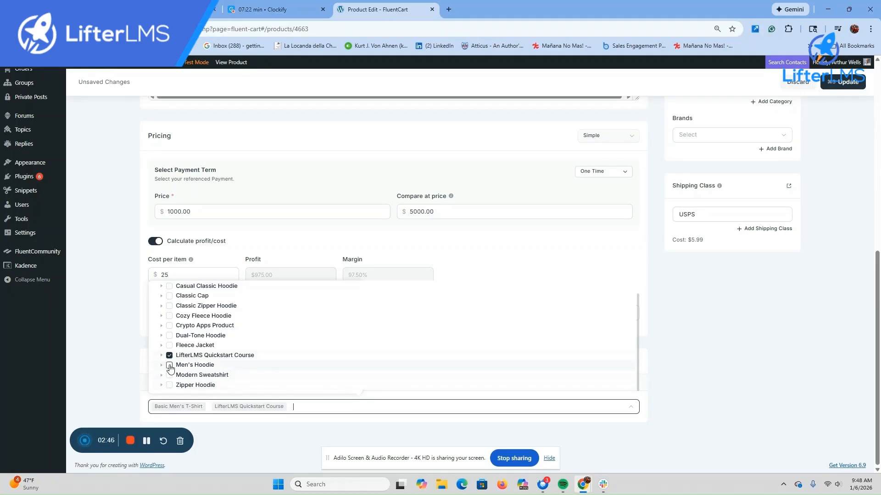
{"action": "scroll", "coordinate": [169, 333], "scroll_direction": "up", "scroll_amount": 1}
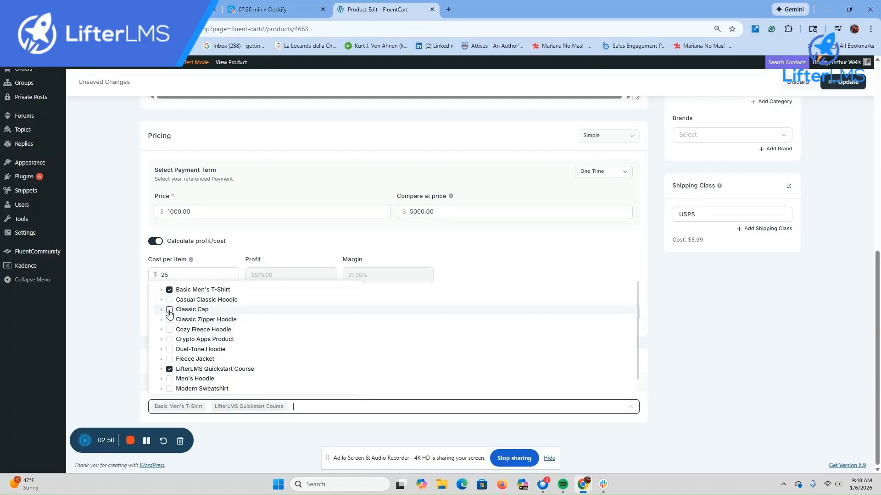
{"action": "left_click", "coordinate": [169, 311]}
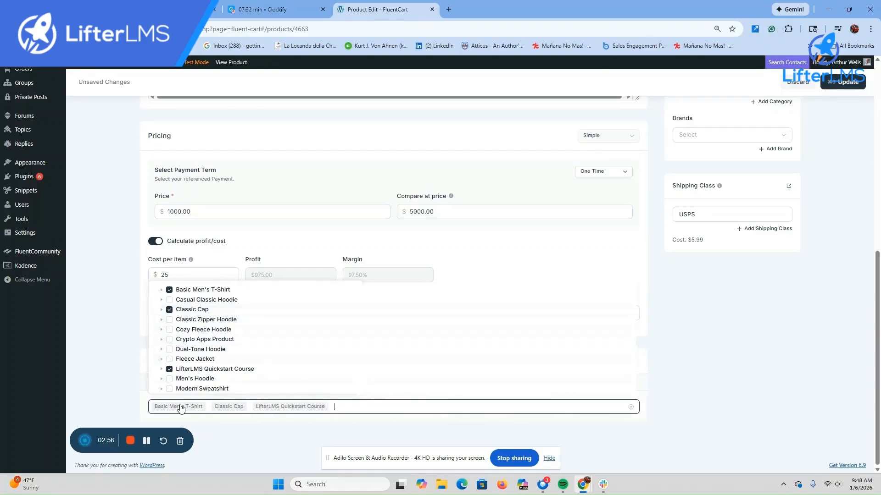
{"action": "scroll", "coordinate": [788, 303], "scroll_direction": "up", "scroll_amount": 6}
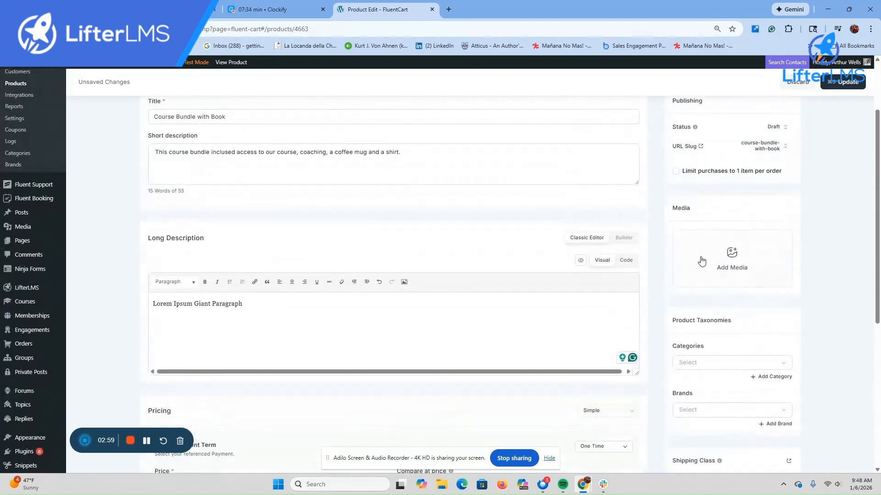
Step: Set the white hoodie as the featured image and add the fisherman photo to the gallery
{"action": "left_click", "coordinate": [729, 257]}
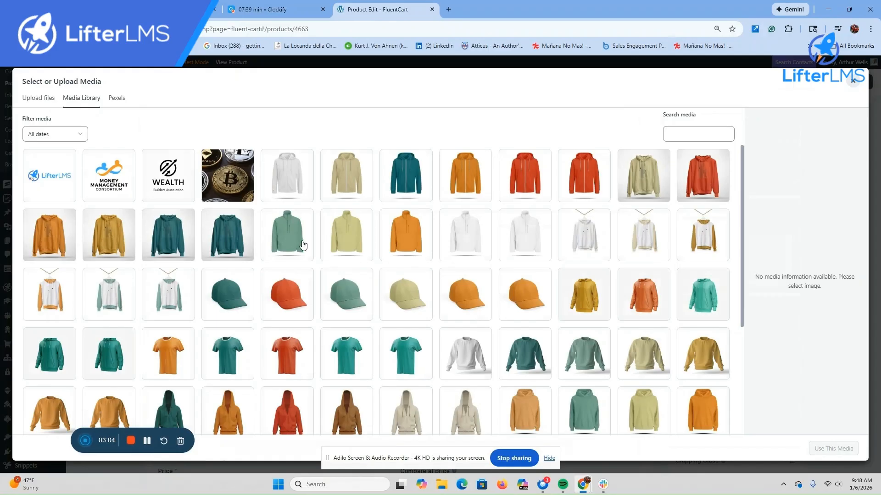
{"action": "left_click", "coordinate": [290, 176]}
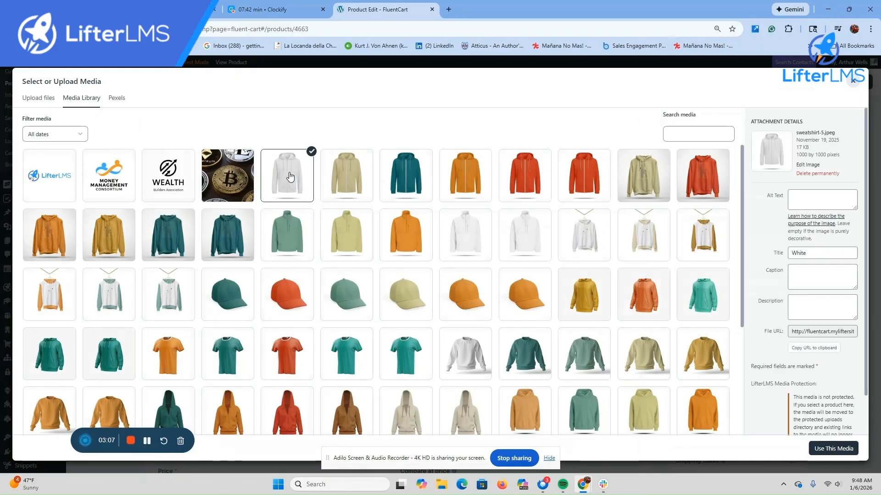
{"action": "left_click", "coordinate": [835, 450]}
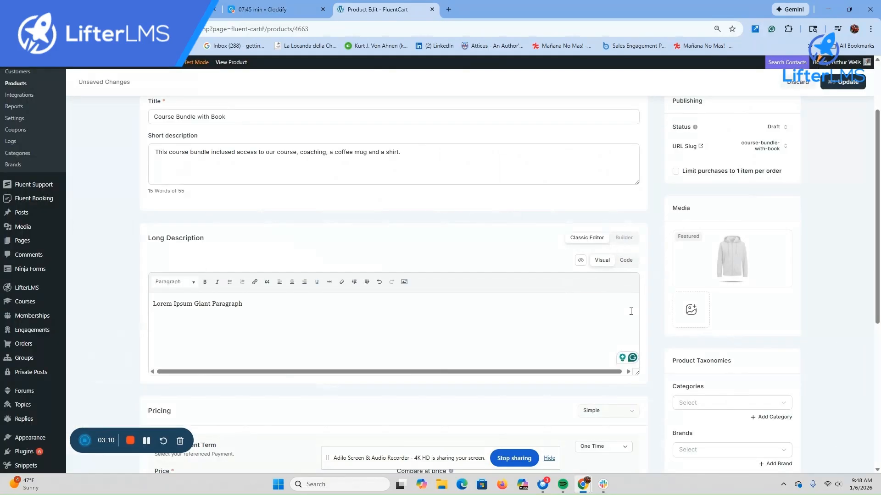
{"action": "left_click", "coordinate": [690, 310]}
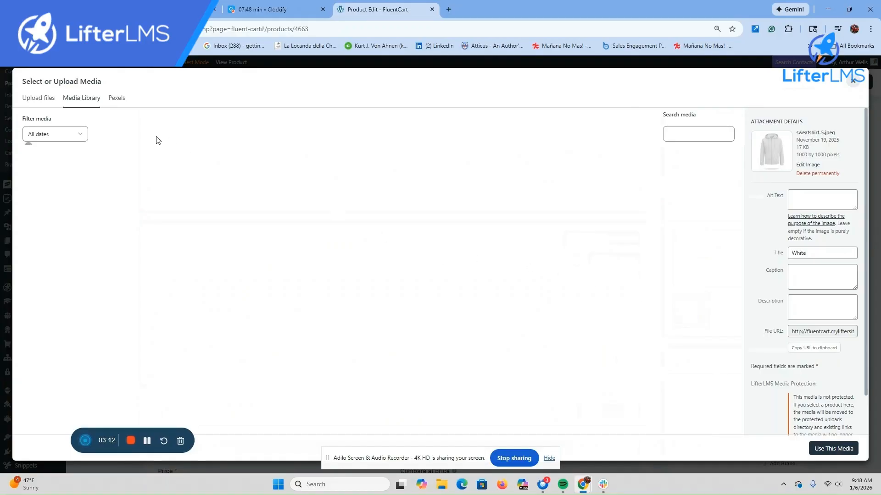
{"action": "scroll", "coordinate": [300, 295], "scroll_direction": "down", "scroll_amount": 2}
{"action": "scroll", "coordinate": [300, 295], "scroll_direction": "down", "scroll_amount": 2}
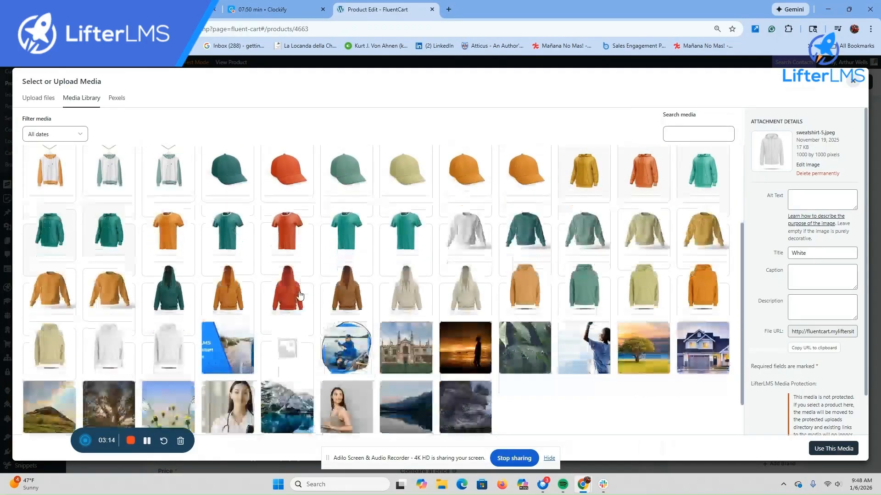
{"action": "left_click", "coordinate": [351, 305]}
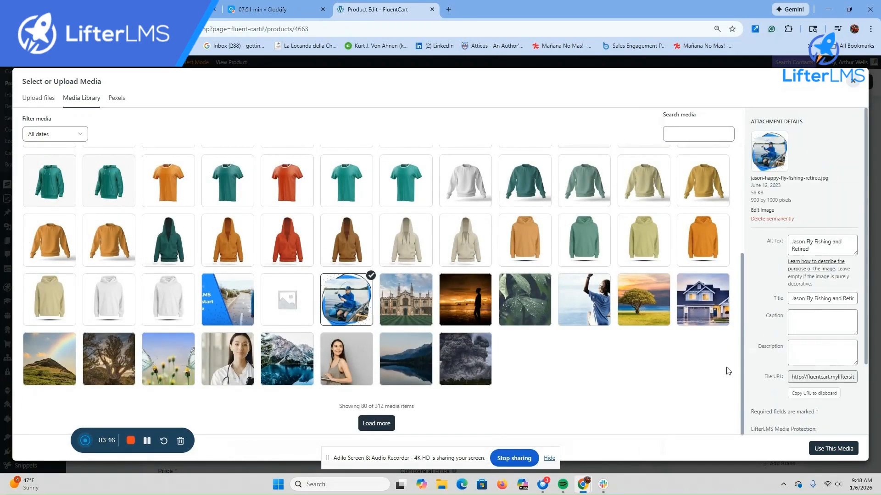
{"action": "left_click", "coordinate": [833, 448]}
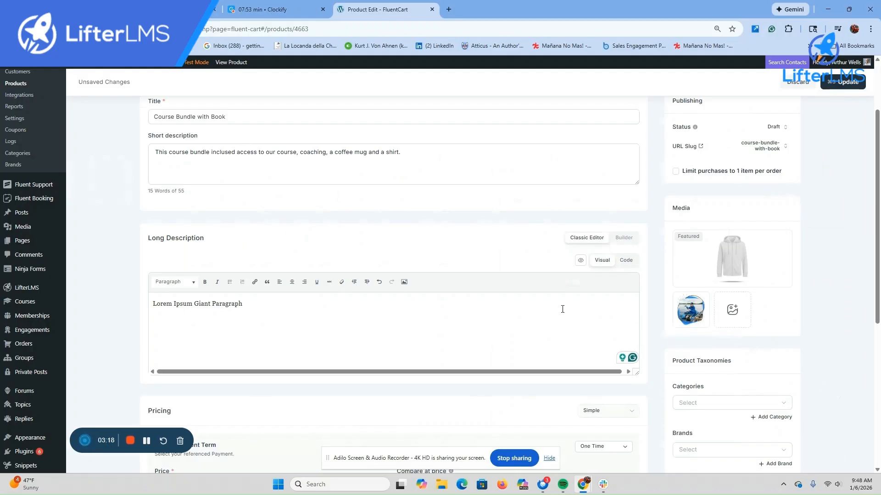
Step: Add the orange cap image to the gallery and drag the fisherman photo into the featured slot
{"action": "left_click", "coordinate": [733, 310]}
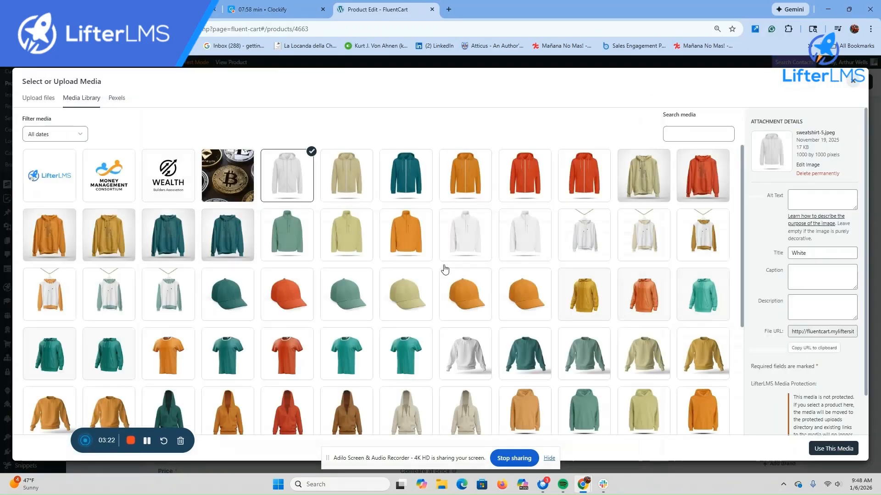
{"action": "left_click", "coordinate": [528, 300]}
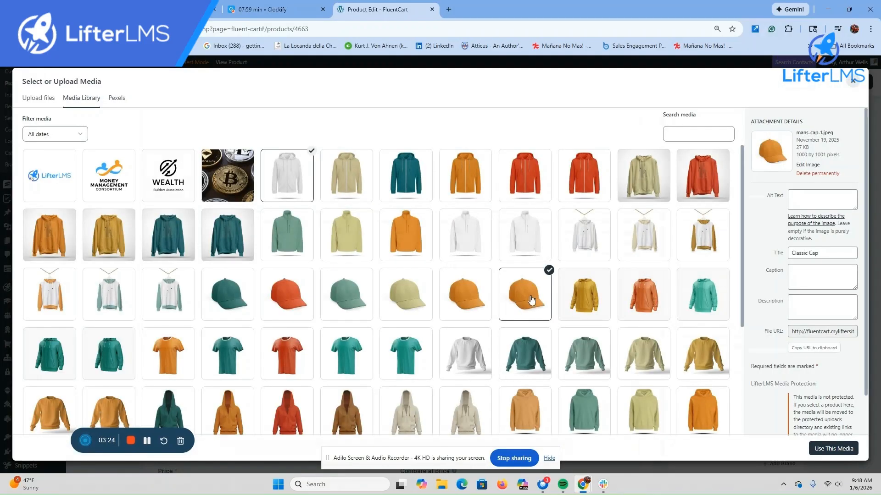
{"action": "left_click", "coordinate": [833, 449]}
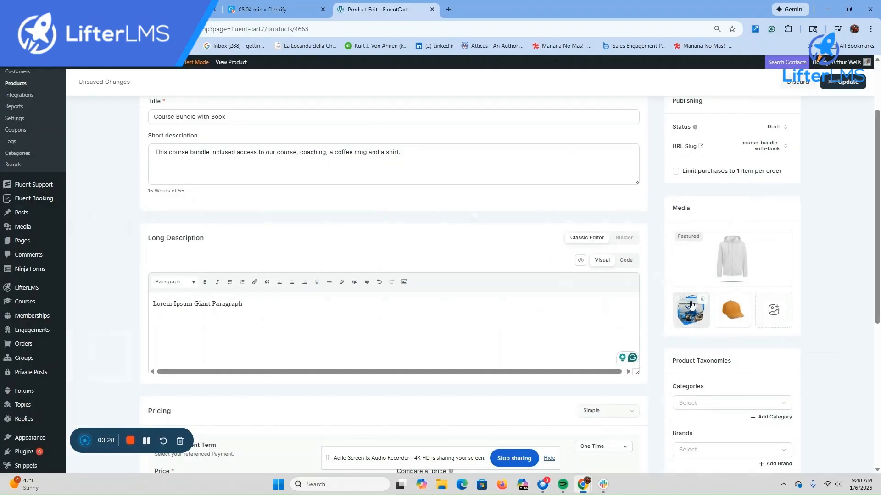
{"action": "left_click_drag", "start_coordinate": [691, 310], "coordinate": [721, 264]}
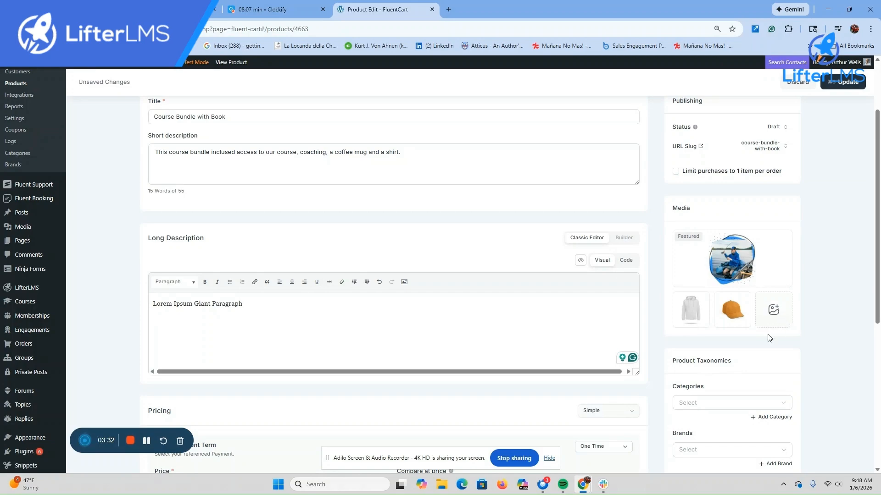
Step: Tick the Courses and Menswear categories under Product Taxonomies
{"action": "left_click", "coordinate": [783, 406]}
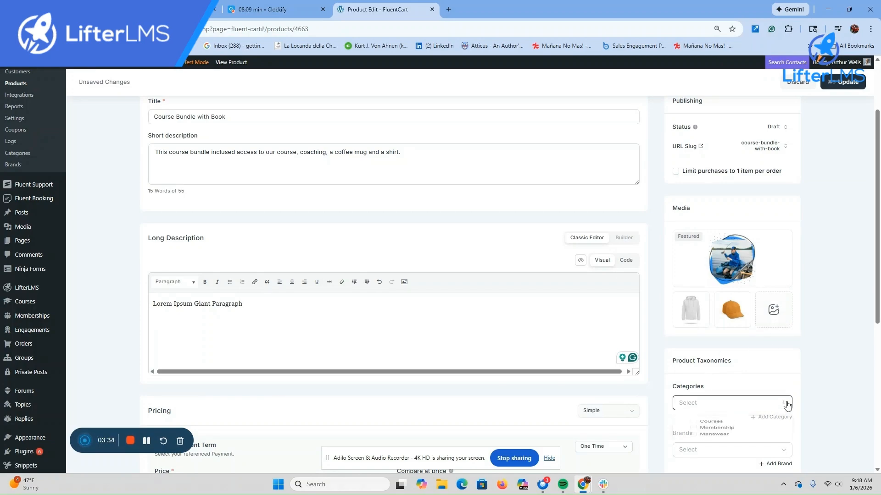
{"action": "left_click", "coordinate": [693, 426]}
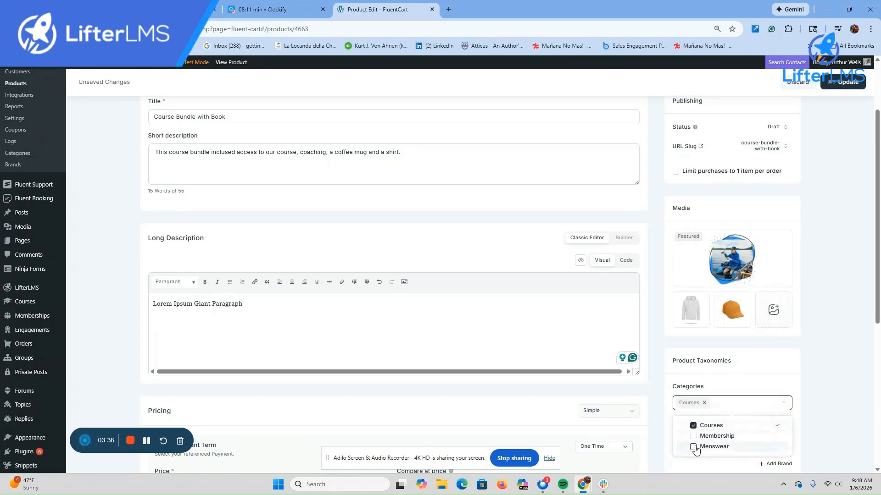
{"action": "left_click", "coordinate": [693, 447]}
{"action": "left_click", "coordinate": [834, 401]}
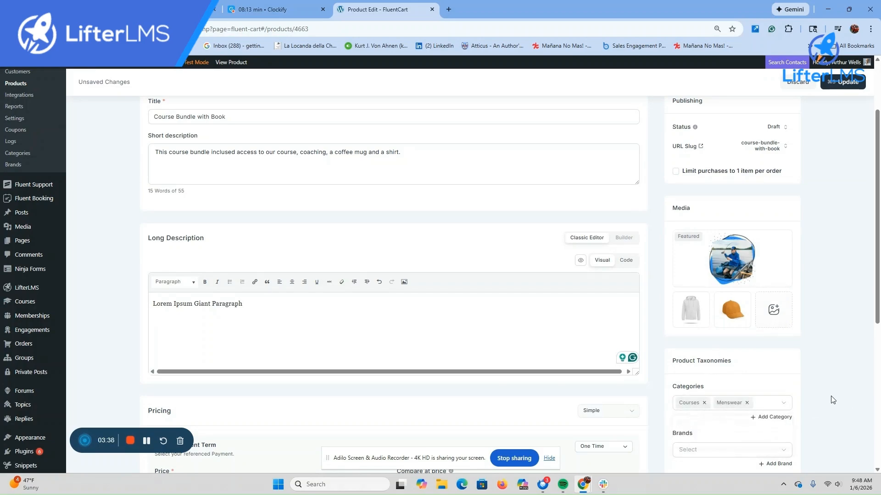
{"action": "scroll", "coordinate": [833, 399], "scroll_direction": "down", "scroll_amount": 3}
{"action": "left_click", "coordinate": [782, 311]}
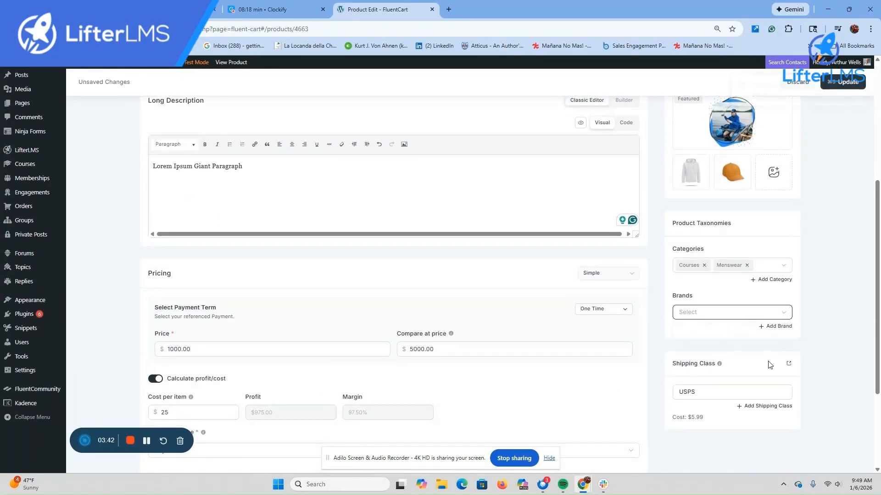
{"action": "scroll", "coordinate": [743, 395], "scroll_direction": "up", "scroll_amount": 5}
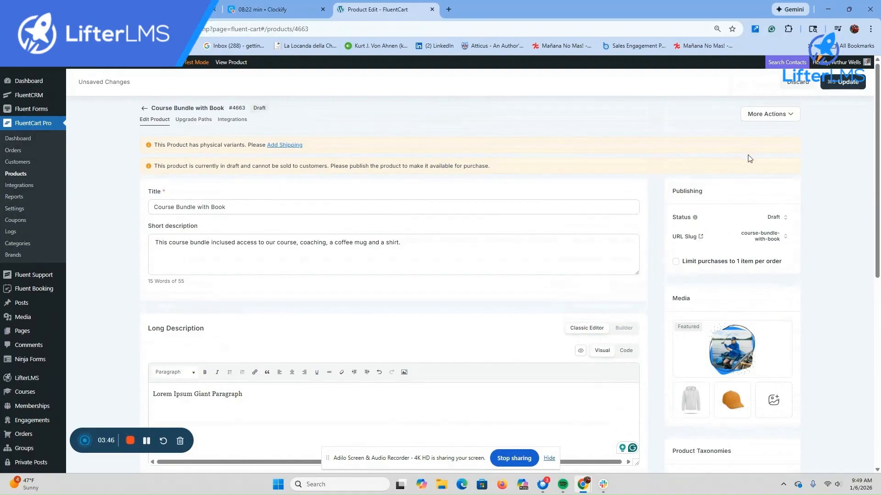
Step: Change the status from Draft to Publish, update the product, and go back to Products
{"action": "left_click", "coordinate": [785, 219]}
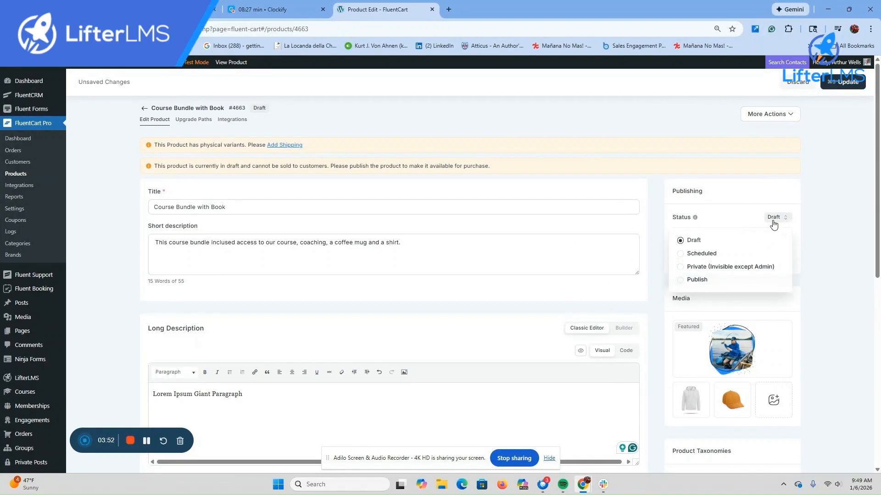
{"action": "left_click", "coordinate": [680, 281]}
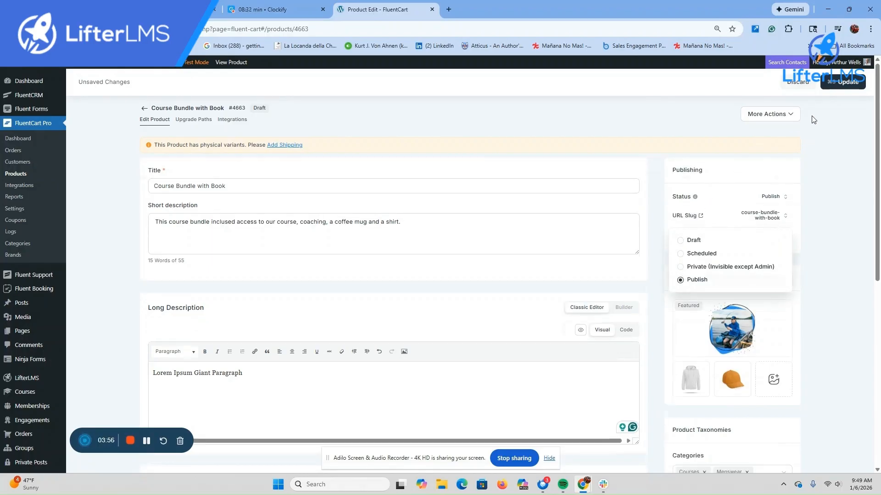
{"action": "left_click", "coordinate": [834, 86]}
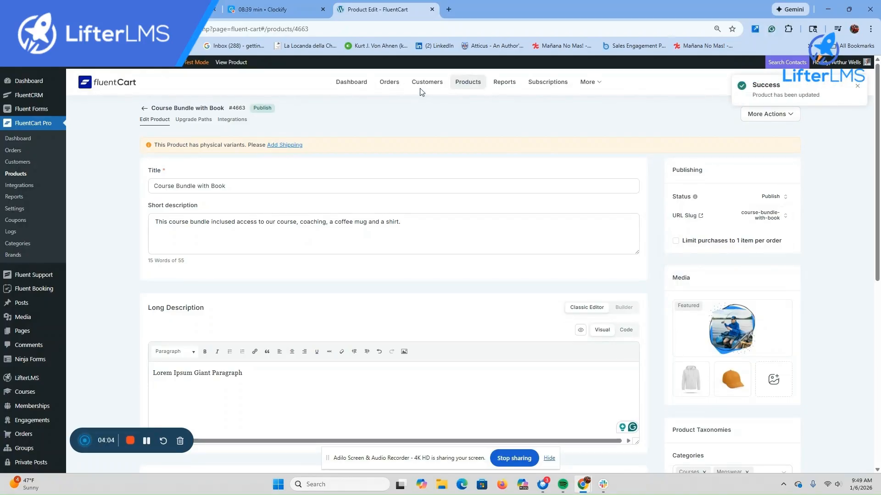
{"action": "left_click", "coordinate": [472, 88]}
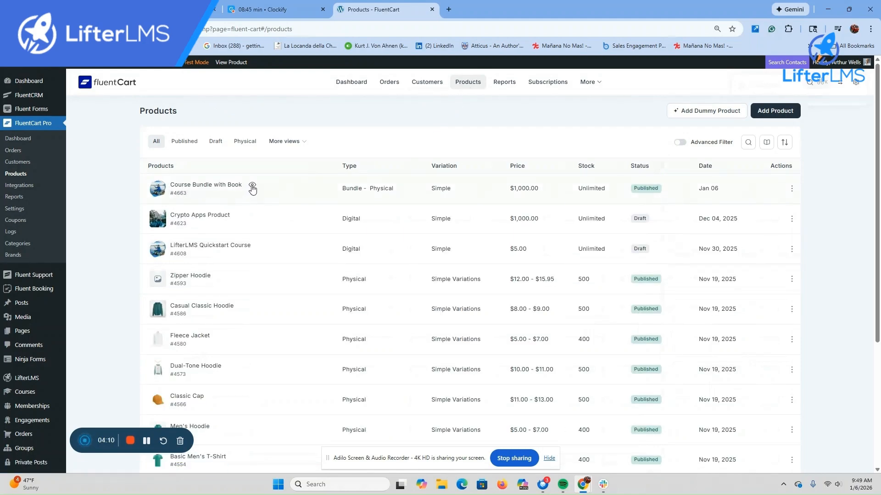
Step: View the bundle on the storefront and switch the main image to the hoodie, then the orange cap
{"action": "left_click", "coordinate": [251, 185]}
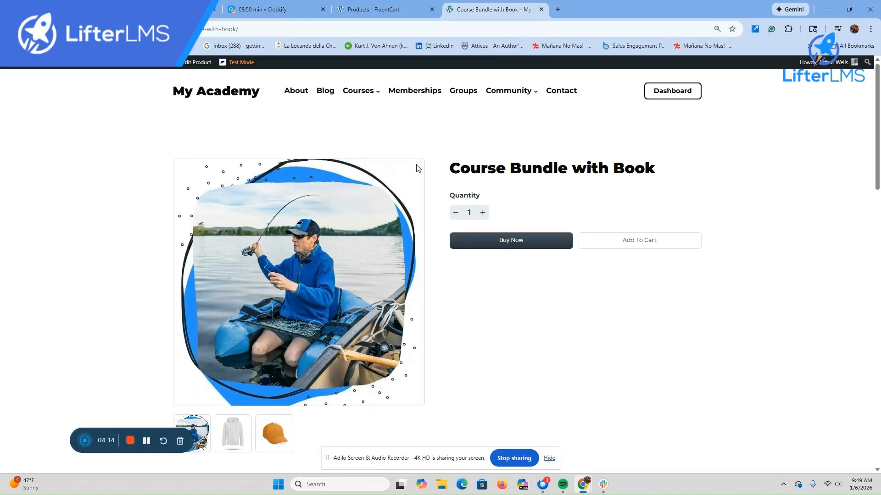
{"action": "scroll", "coordinate": [359, 237], "scroll_direction": "down", "scroll_amount": 2}
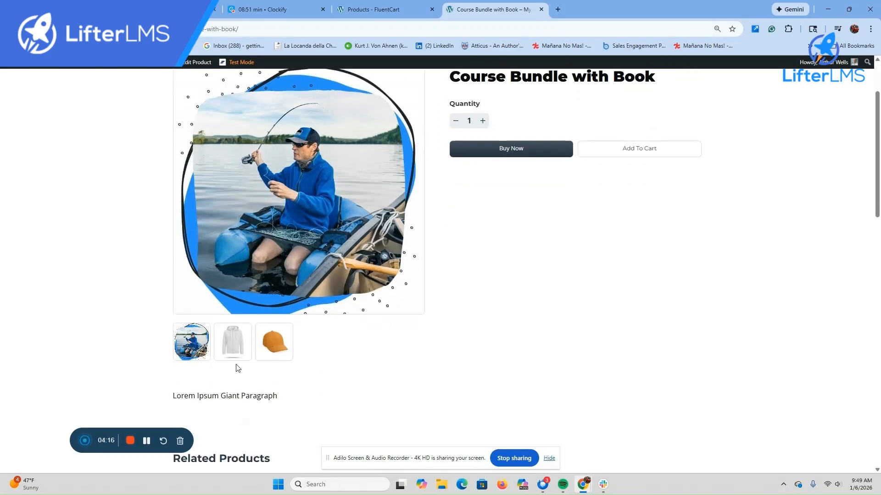
{"action": "left_click", "coordinate": [229, 349]}
{"action": "left_click", "coordinate": [273, 345]}
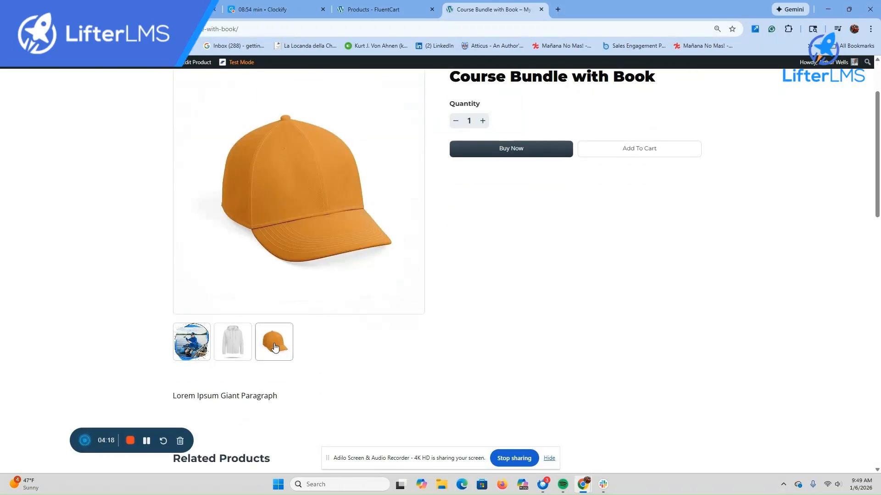
{"action": "scroll", "coordinate": [459, 231], "scroll_direction": "down", "scroll_amount": 4}
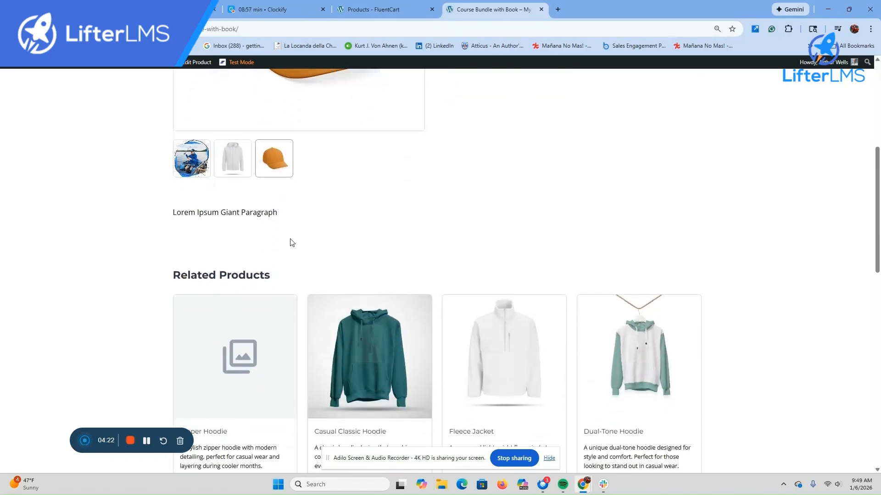
{"action": "scroll", "coordinate": [291, 244], "scroll_direction": "down", "scroll_amount": 5}
{"action": "scroll", "coordinate": [321, 253], "scroll_direction": "up", "scroll_amount": 7}
{"action": "scroll", "coordinate": [375, 264], "scroll_direction": "up", "scroll_amount": 4}
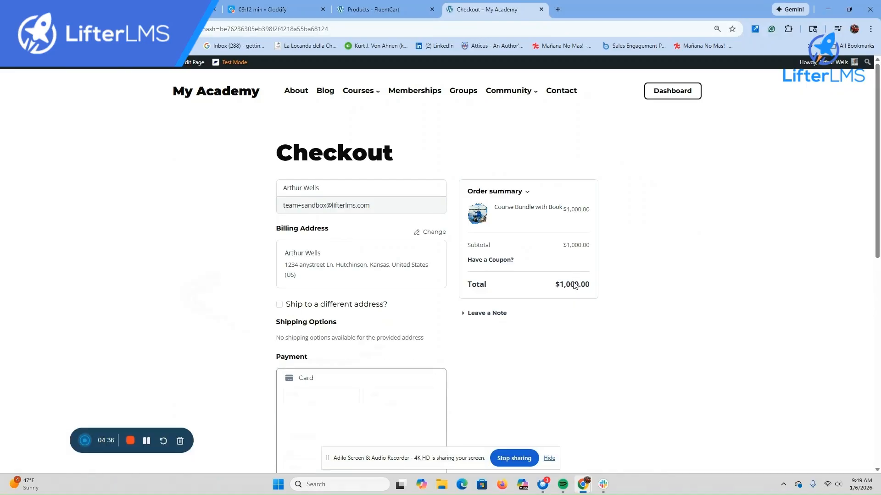
Step: On the checkout page, tick 'Ship to a different address?' to show the shipping form
{"action": "scroll", "coordinate": [576, 289], "scroll_direction": "down", "scroll_amount": 4}
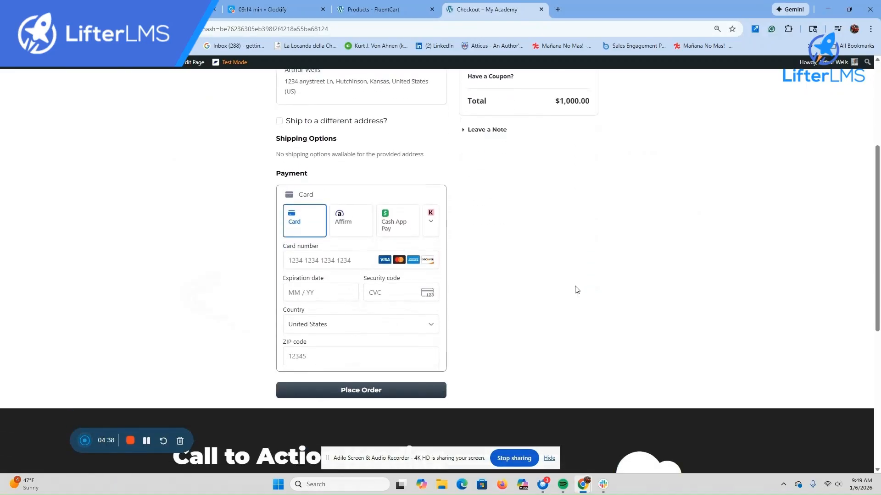
{"action": "left_click", "coordinate": [279, 121]}
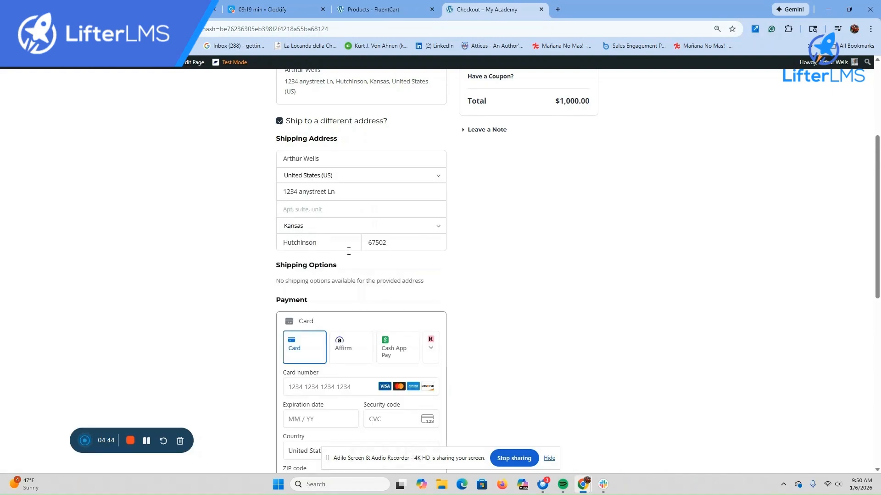